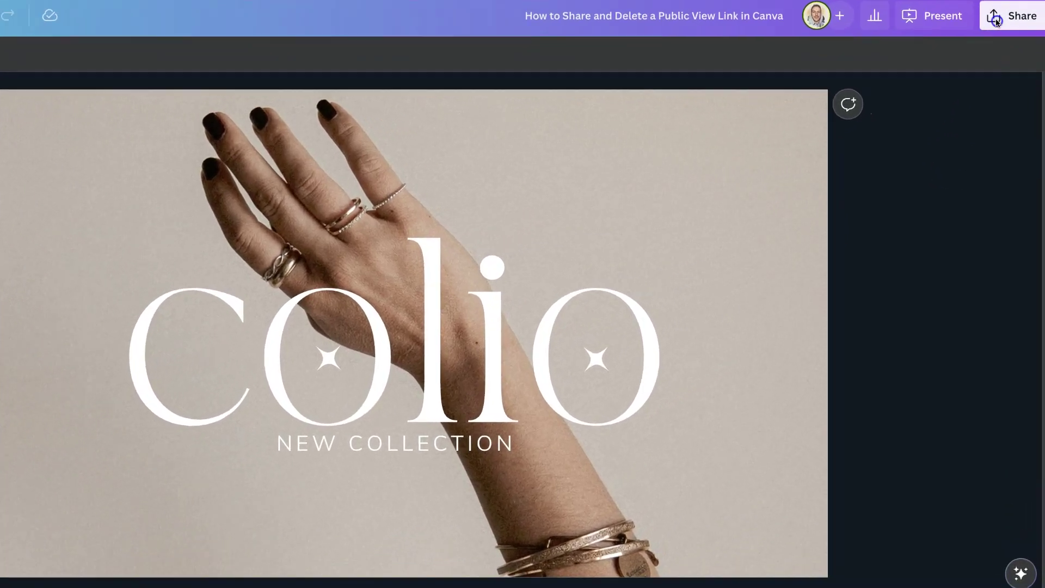
Bring up the Public view link panel from the Colio design's full share options
click(997, 19)
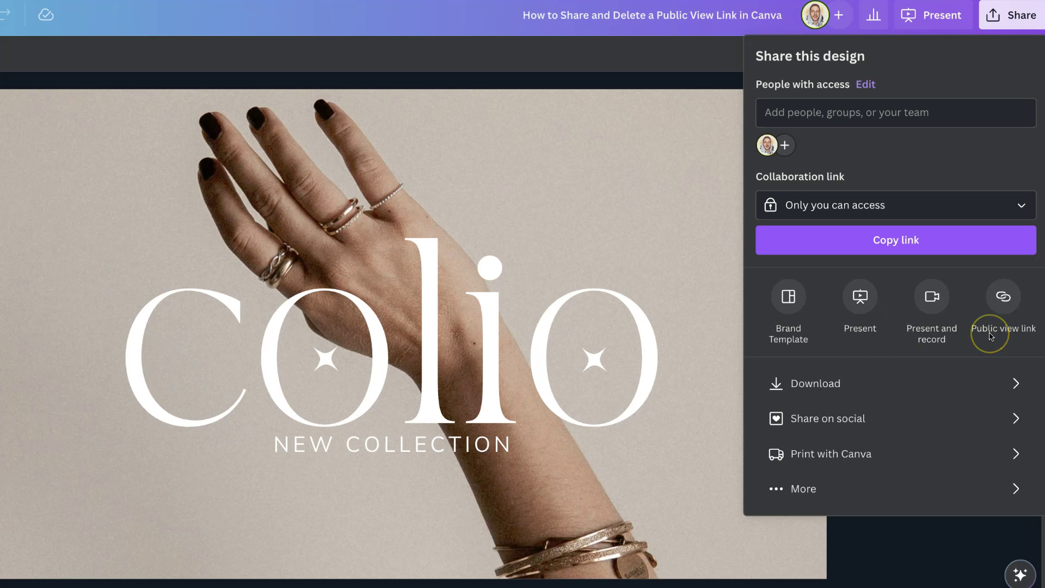
click(817, 488)
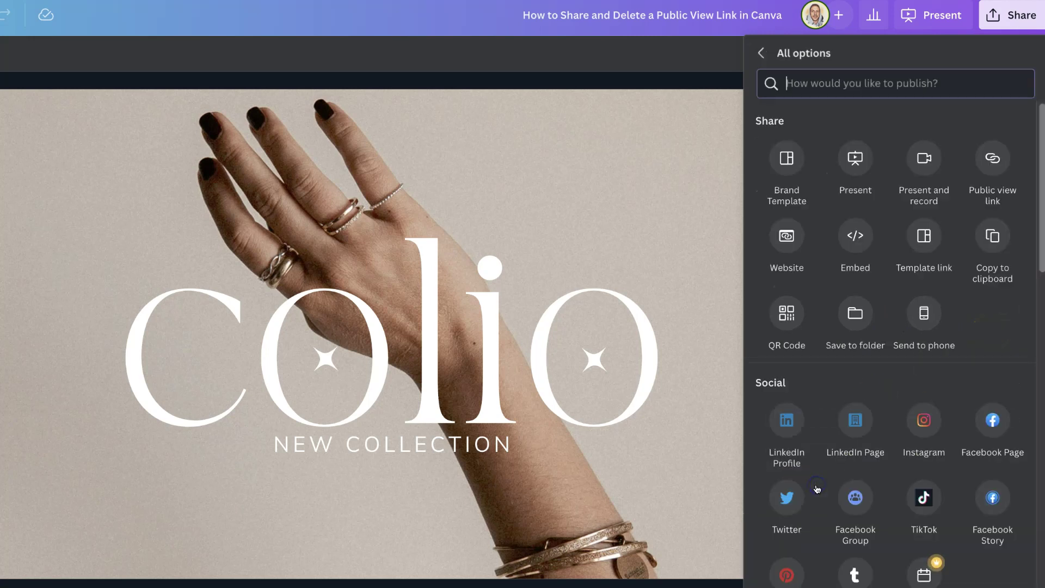
click(993, 161)
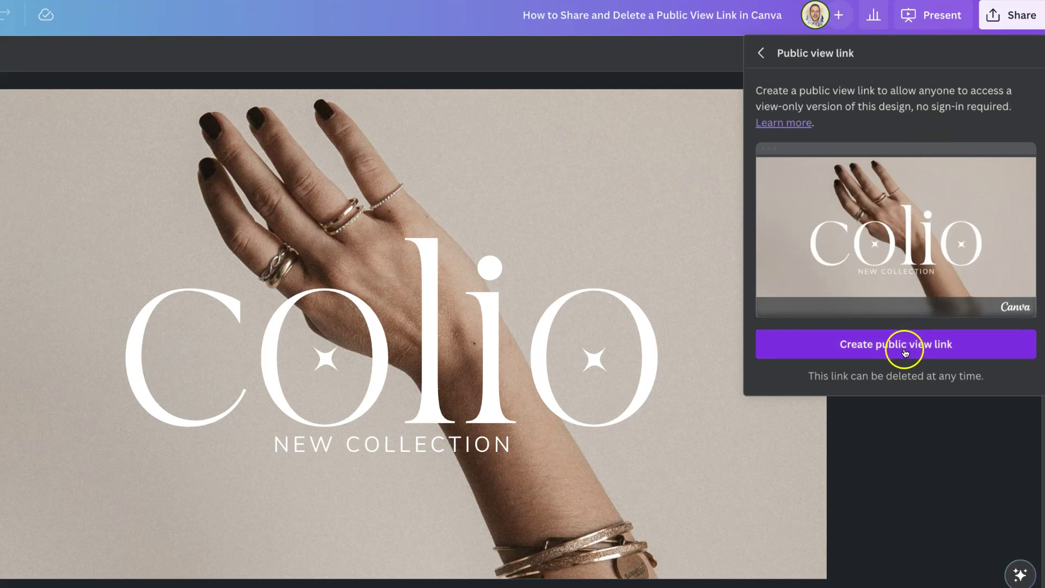
Generate and copy a Colio public view link, then open a Chrome Incognito window
click(867, 357)
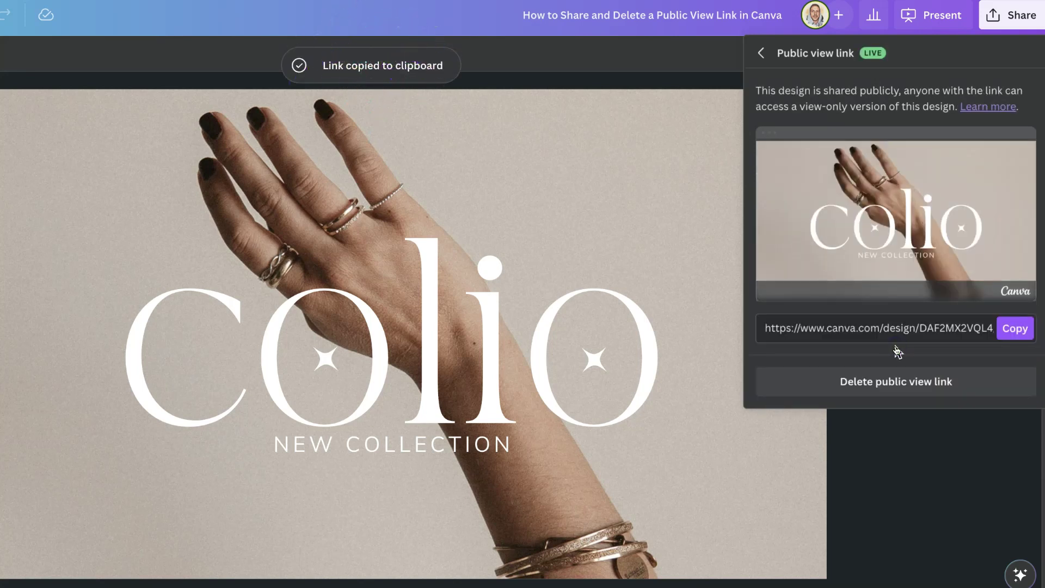
click(926, 333)
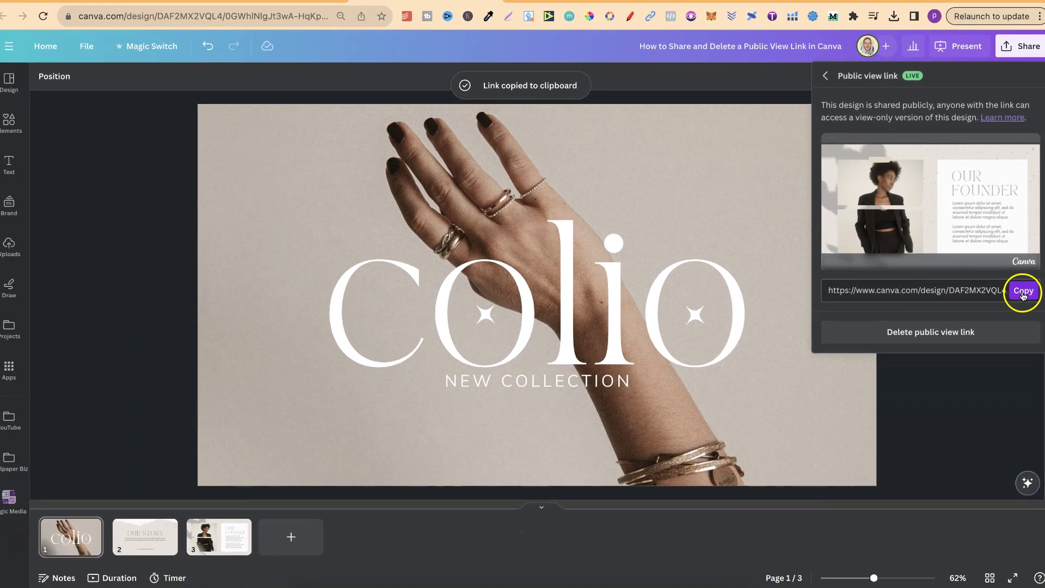
click(1020, 292)
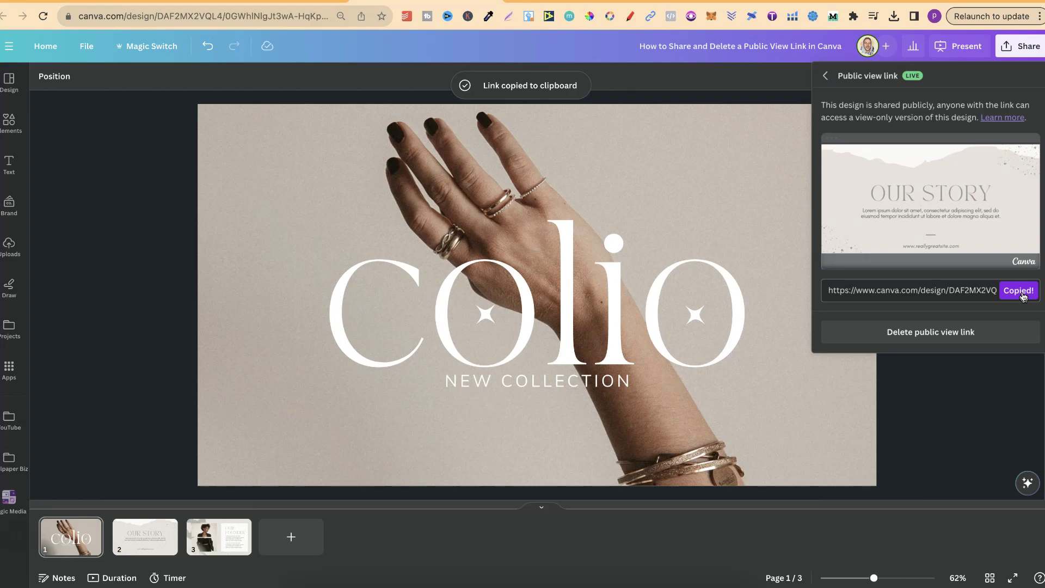
key(super+shift+n)
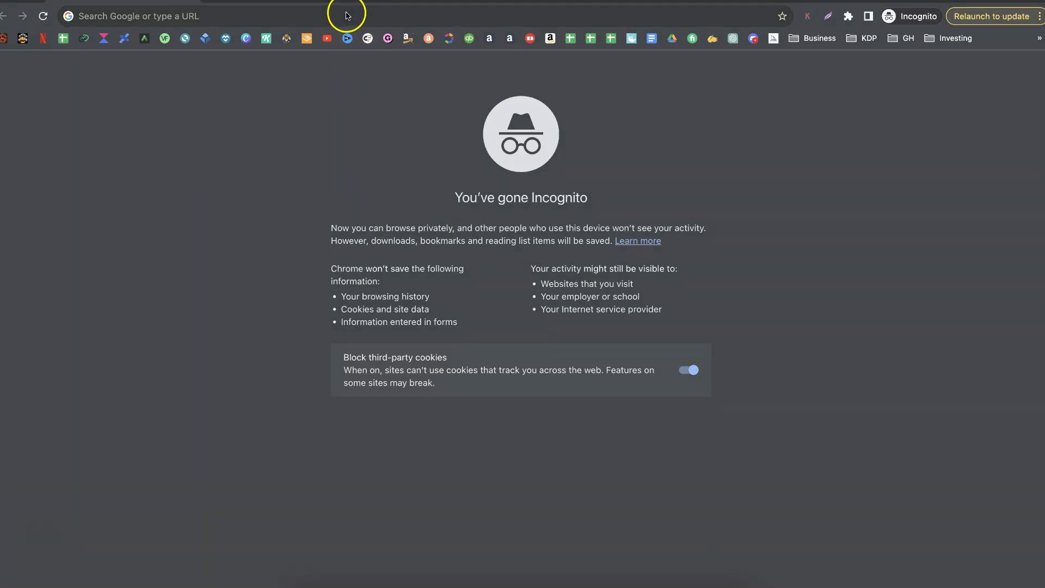
Load the copied public view link in the Incognito window
click(346, 13)
key(super+v)
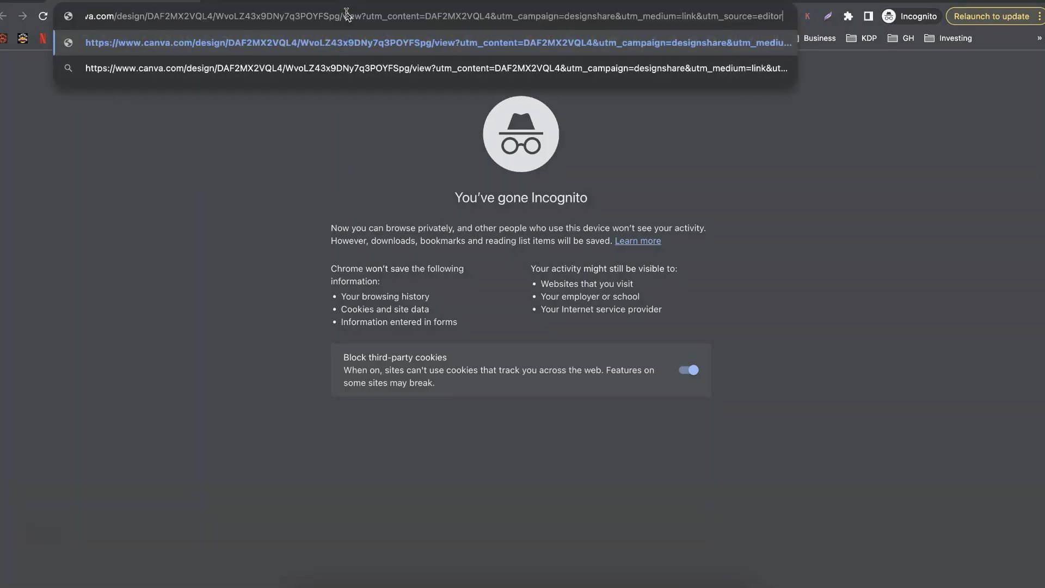
key(Return)
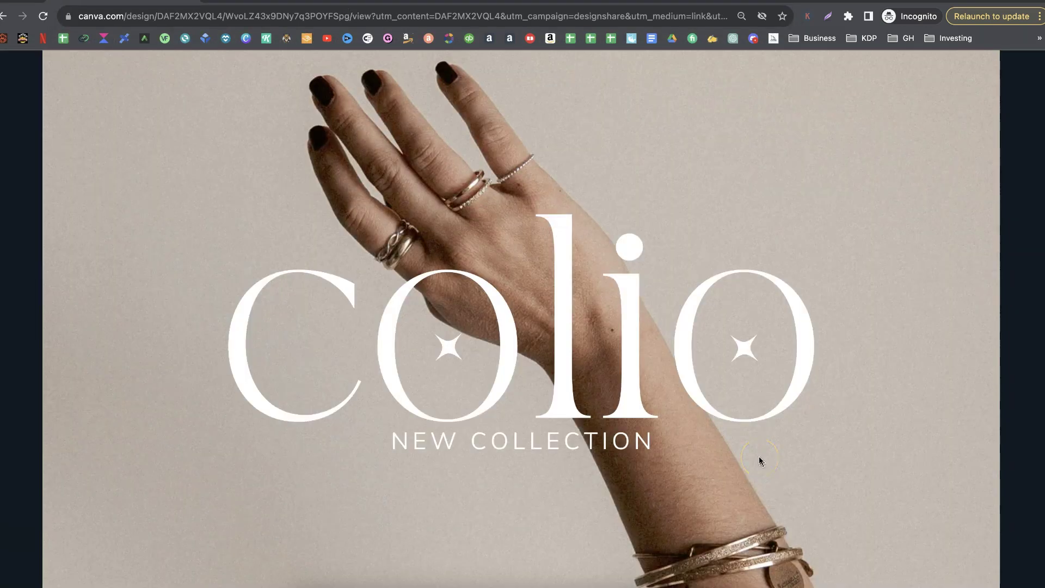
Advance through the Colio slides, send a heart reaction, and exit the presentation view
click(729, 457)
click(728, 455)
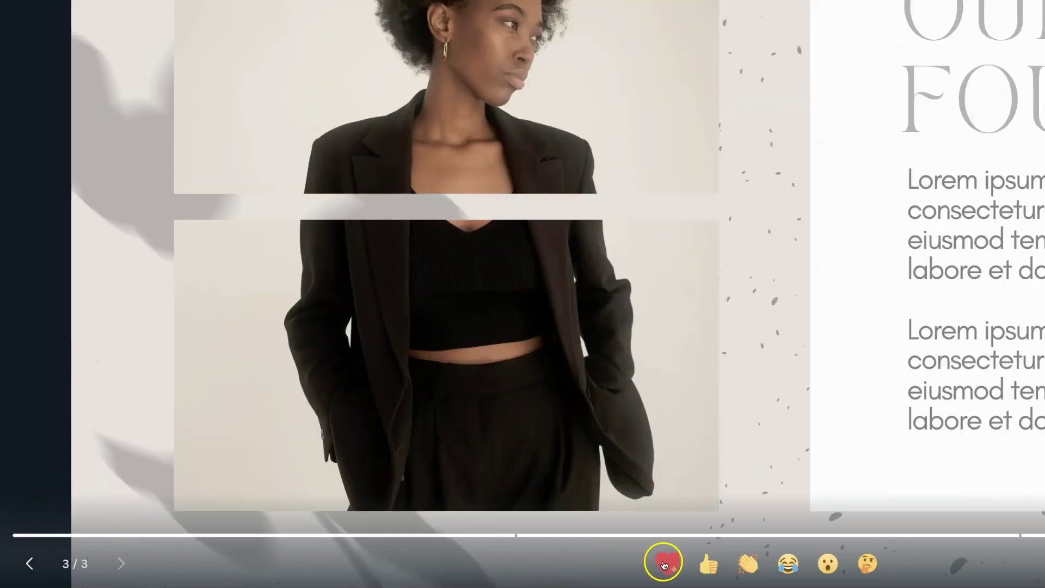
click(708, 565)
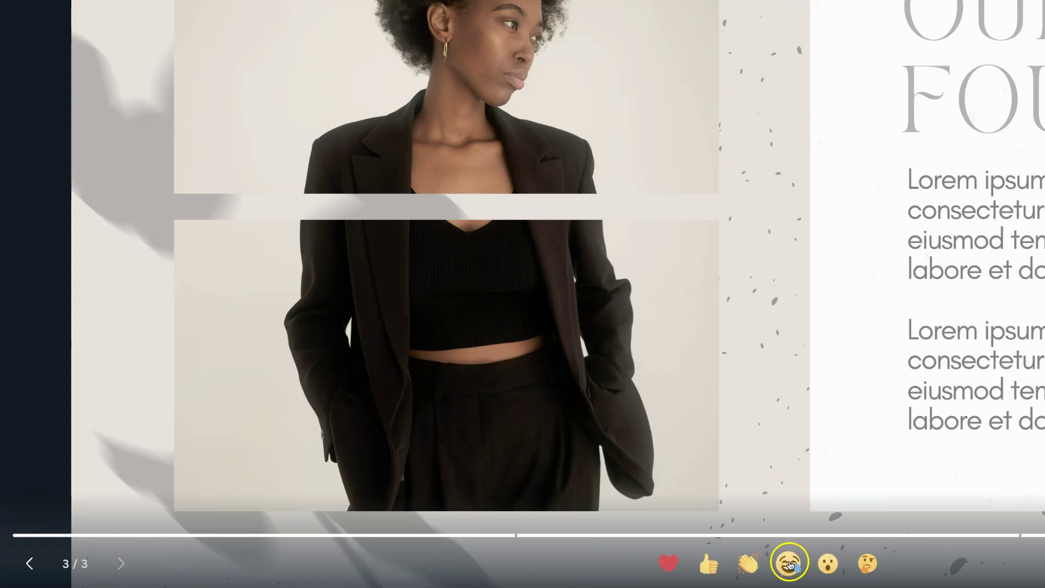
key(Escape)
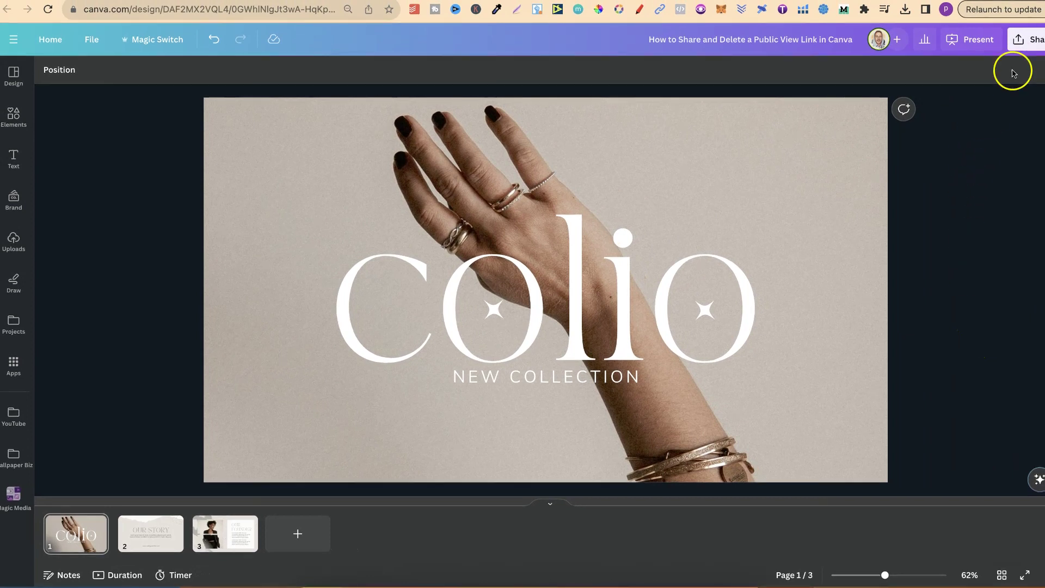
Delete the Colio public view link with confirmation, then close its settings panel
click(1027, 39)
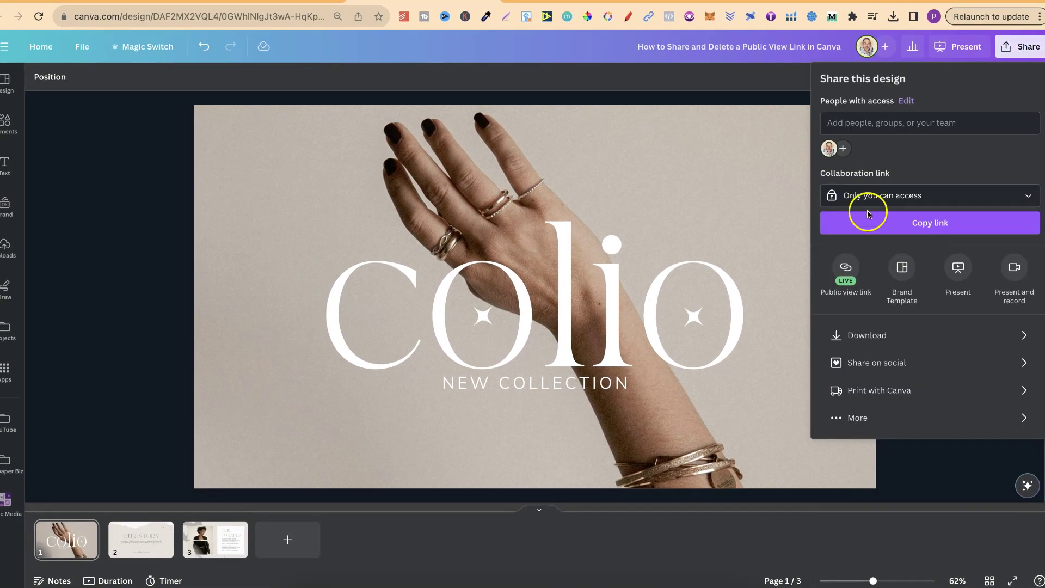
click(847, 273)
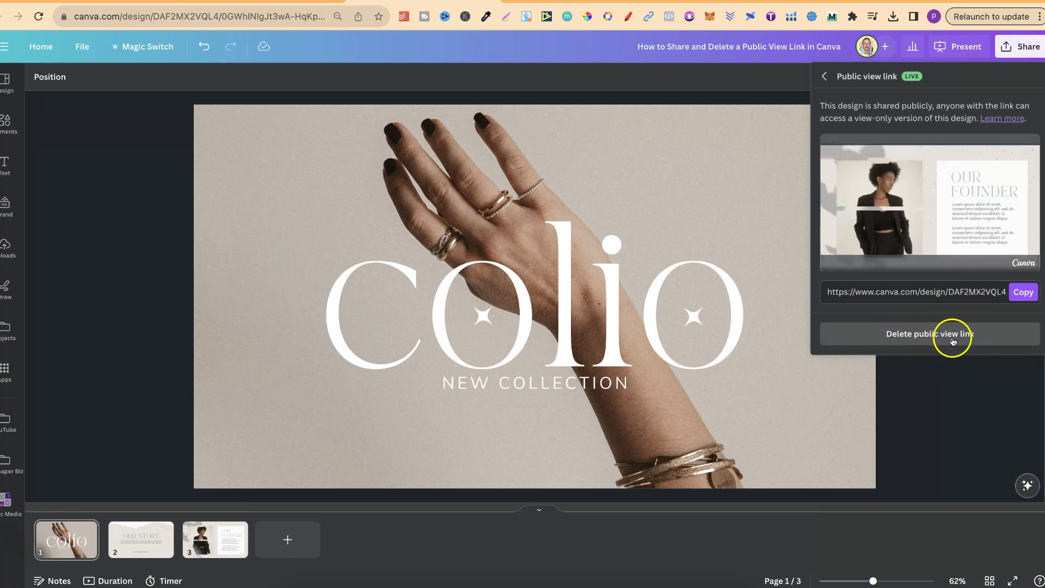
click(971, 337)
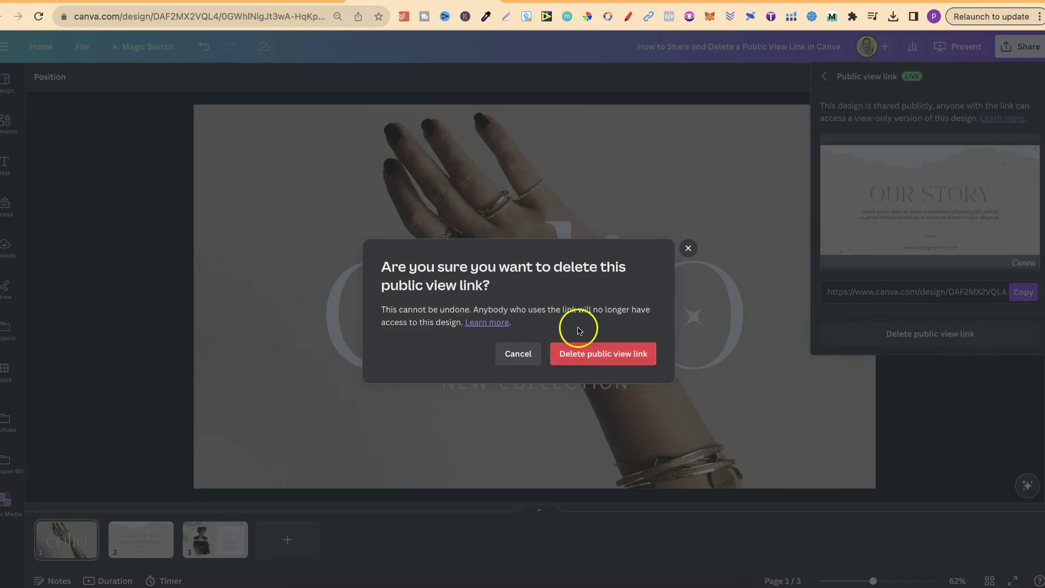
click(603, 360)
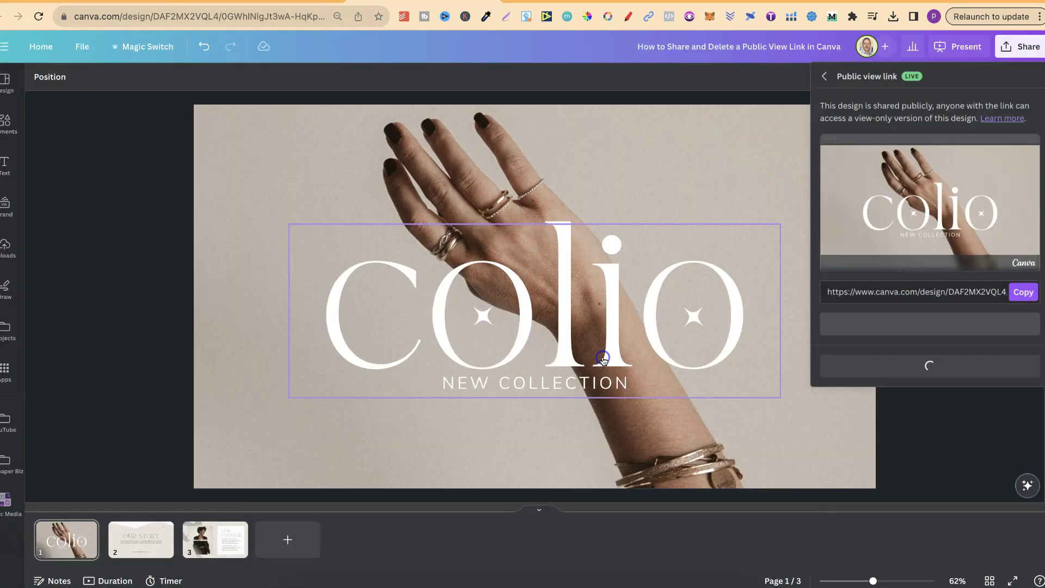
click(968, 376)
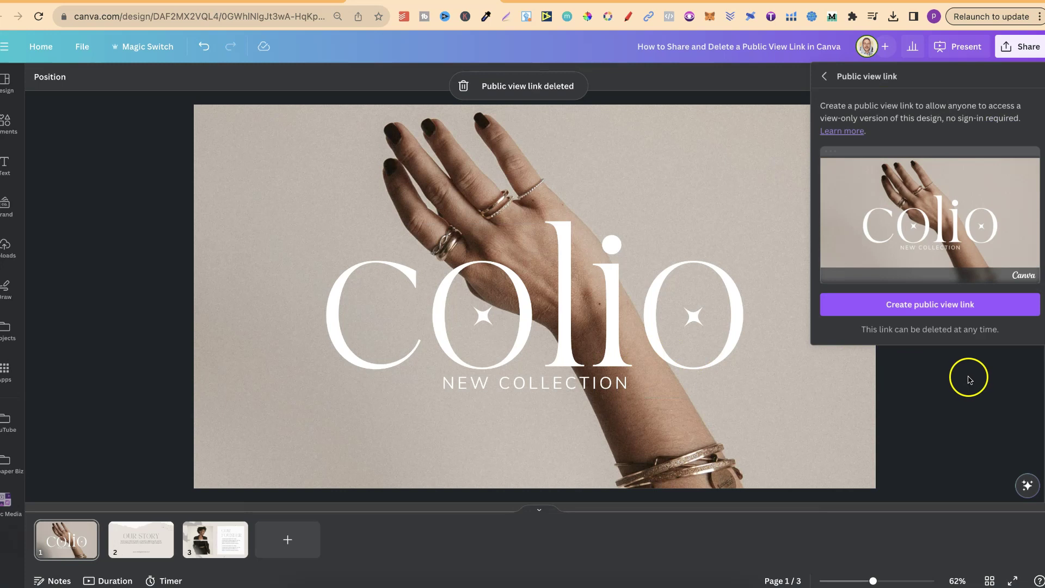
click(967, 383)
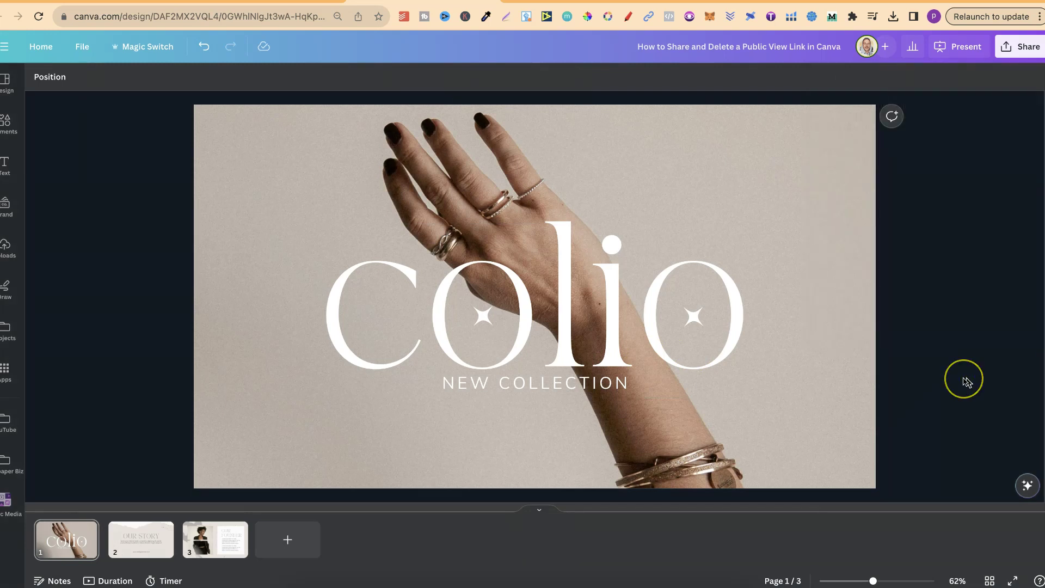